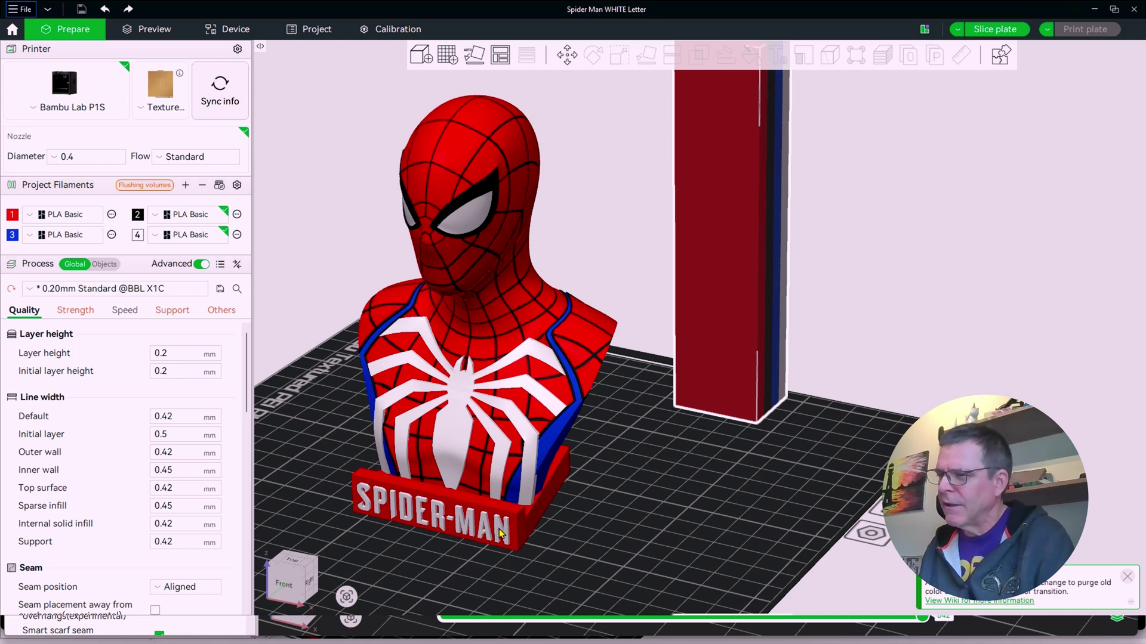
Color-paint the letters SPIDER on the bust's base with filament 2 (black), using the Fill tool with Connected same color
{"action": "left_click", "coordinate": [500, 496]}
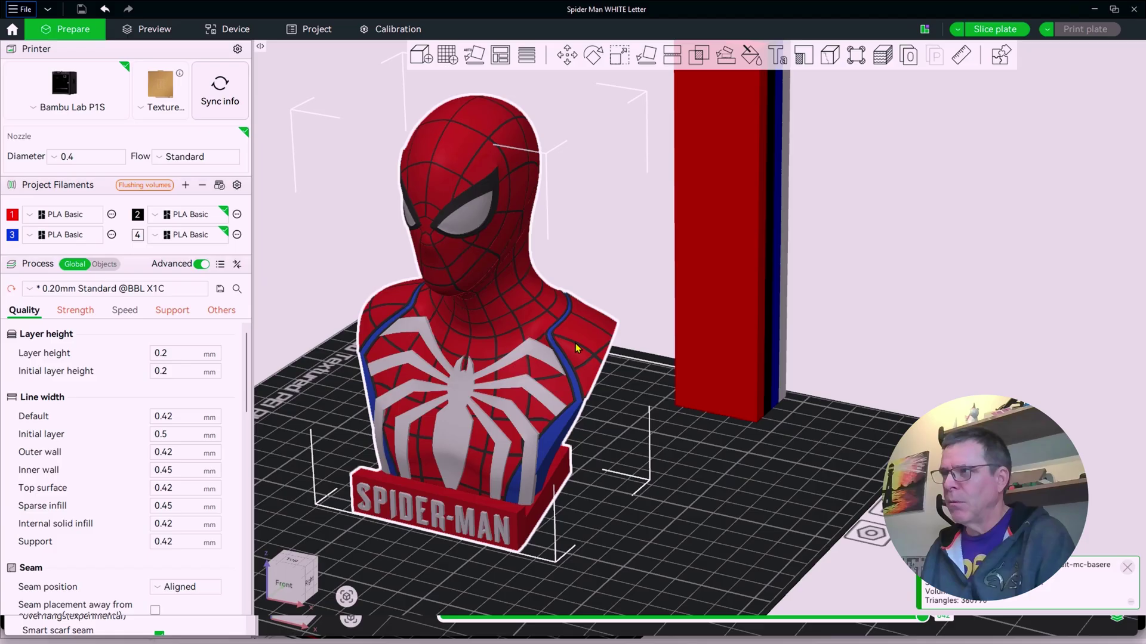
{"action": "left_click", "coordinate": [751, 57]}
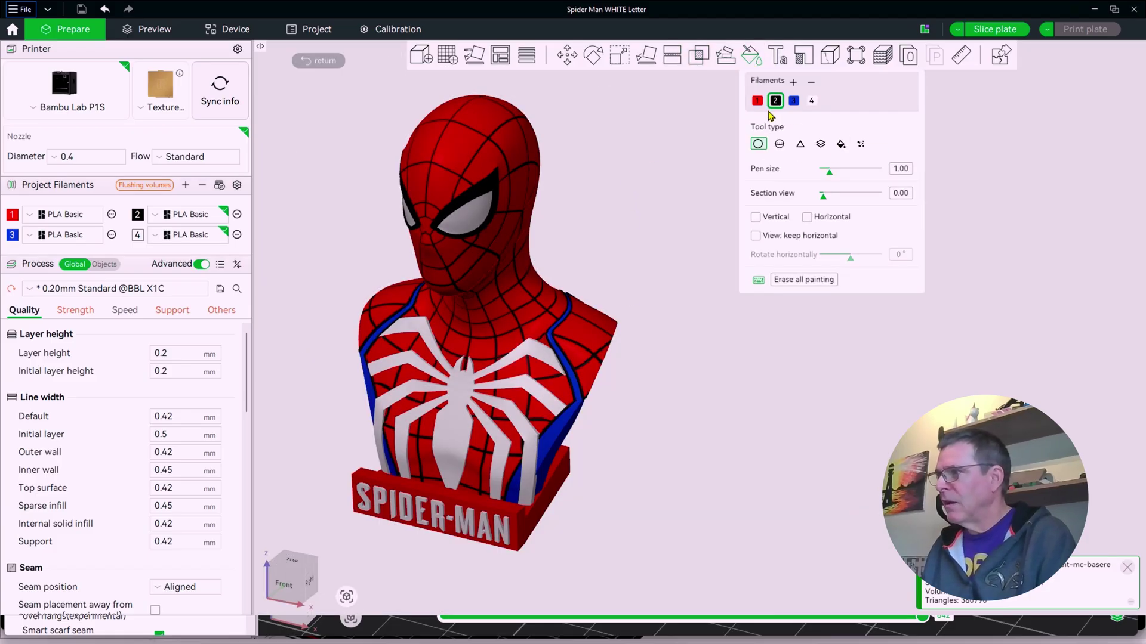
{"action": "left_click", "coordinate": [841, 145]}
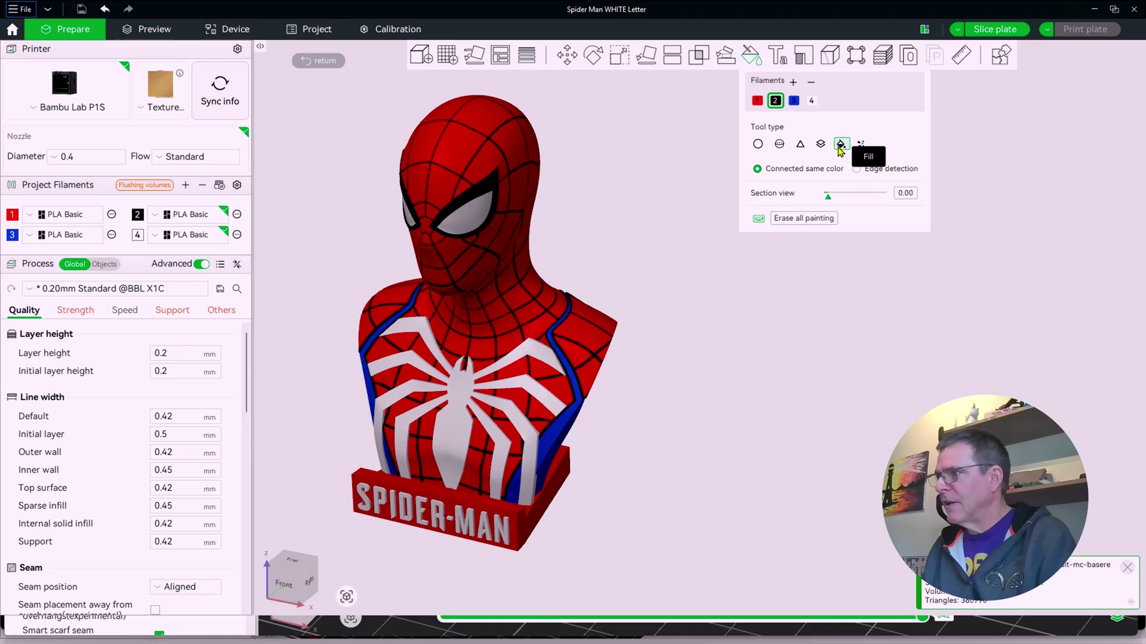
{"action": "left_click", "coordinate": [369, 507]}
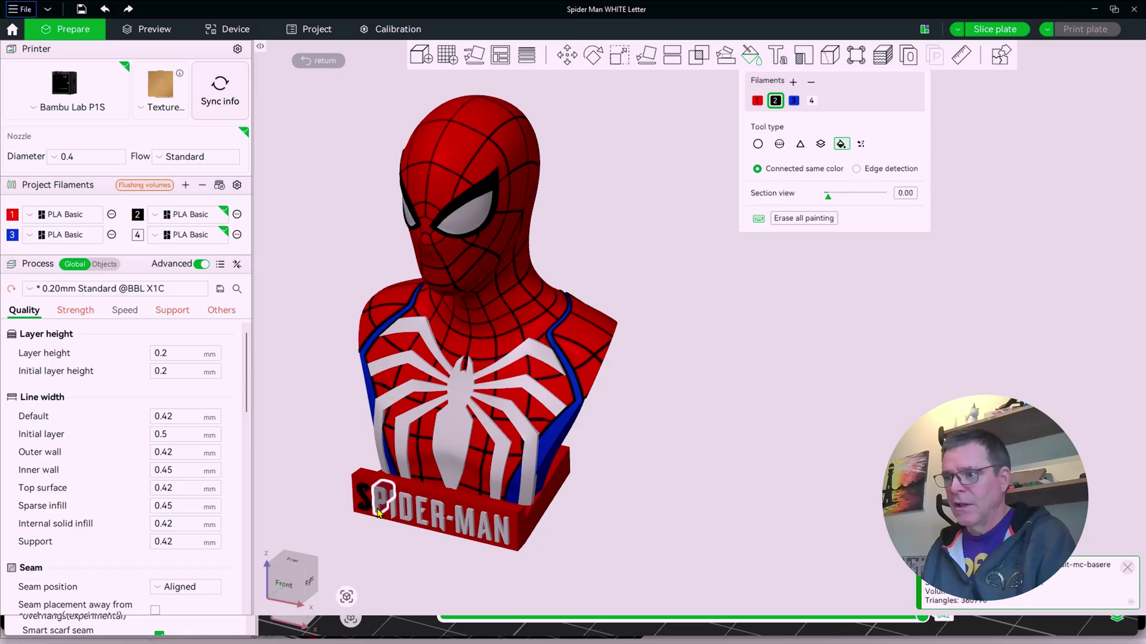
{"action": "left_click", "coordinate": [382, 506]}
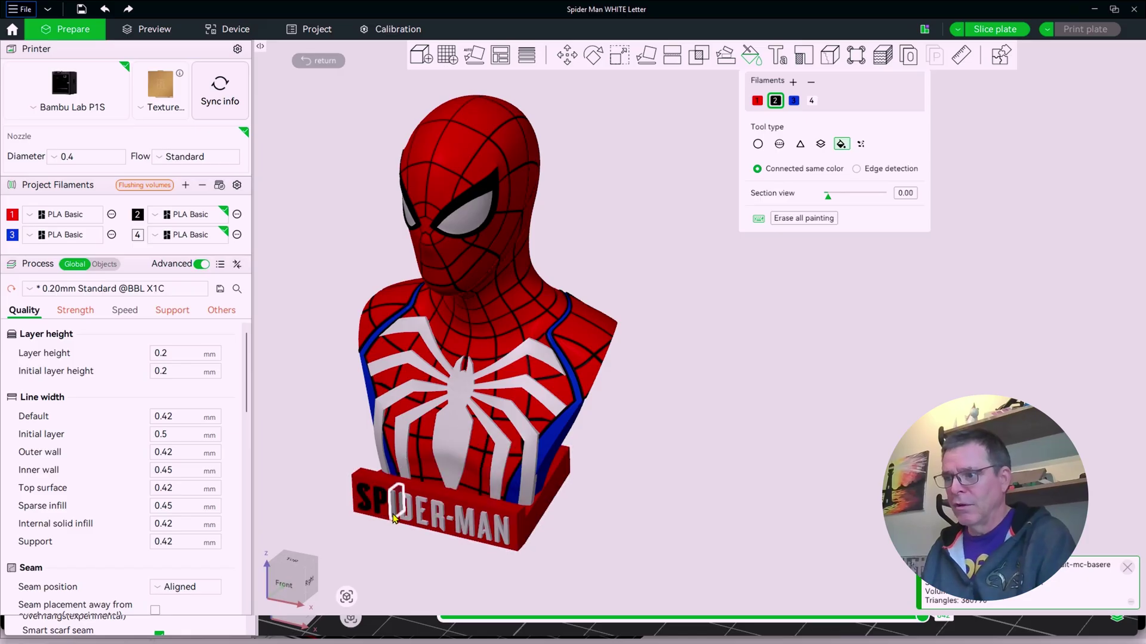
{"action": "left_click", "coordinate": [395, 514]}
{"action": "left_click", "coordinate": [406, 515]}
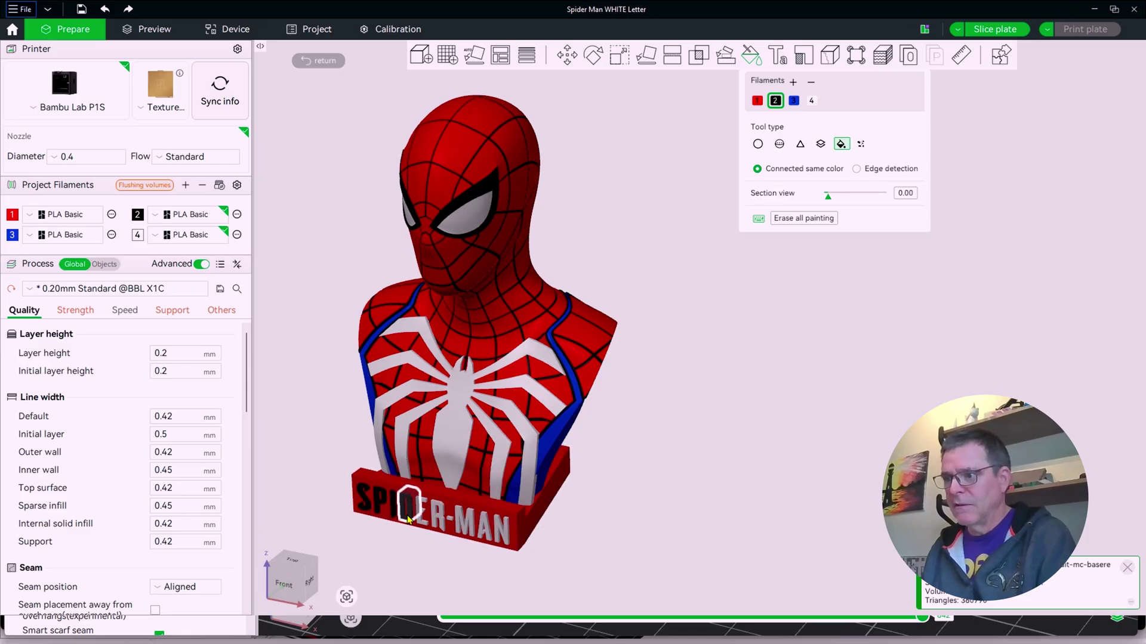
{"action": "left_click", "coordinate": [443, 524]}
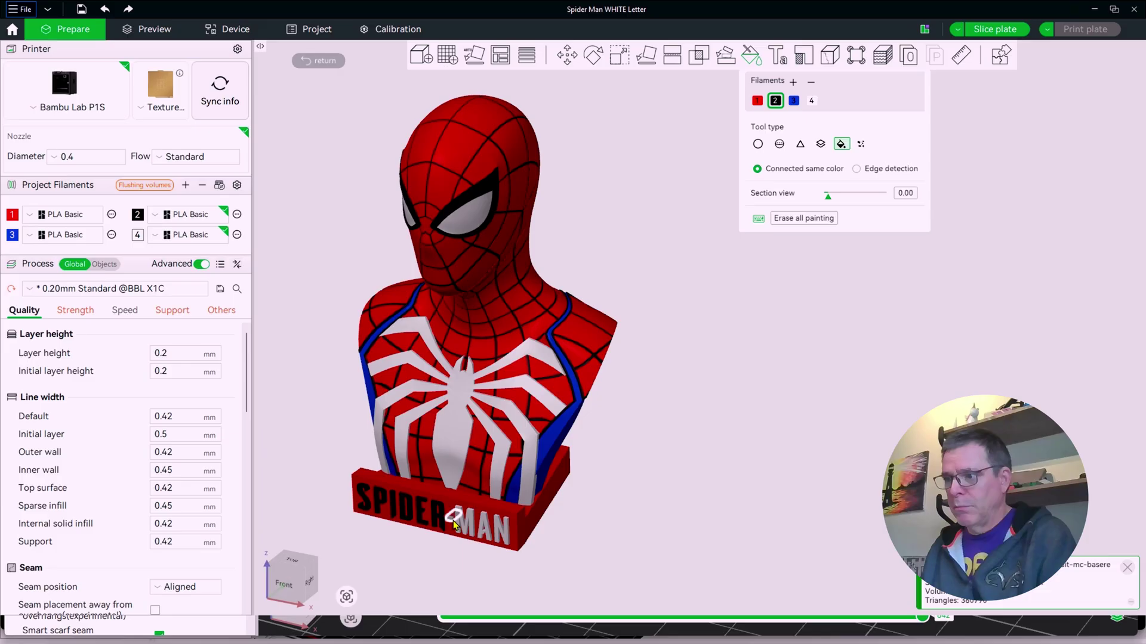
Fill the hyphen and the letters MAN on the base with filament 2 (black), and slice the plate
{"action": "left_click", "coordinate": [453, 518]}
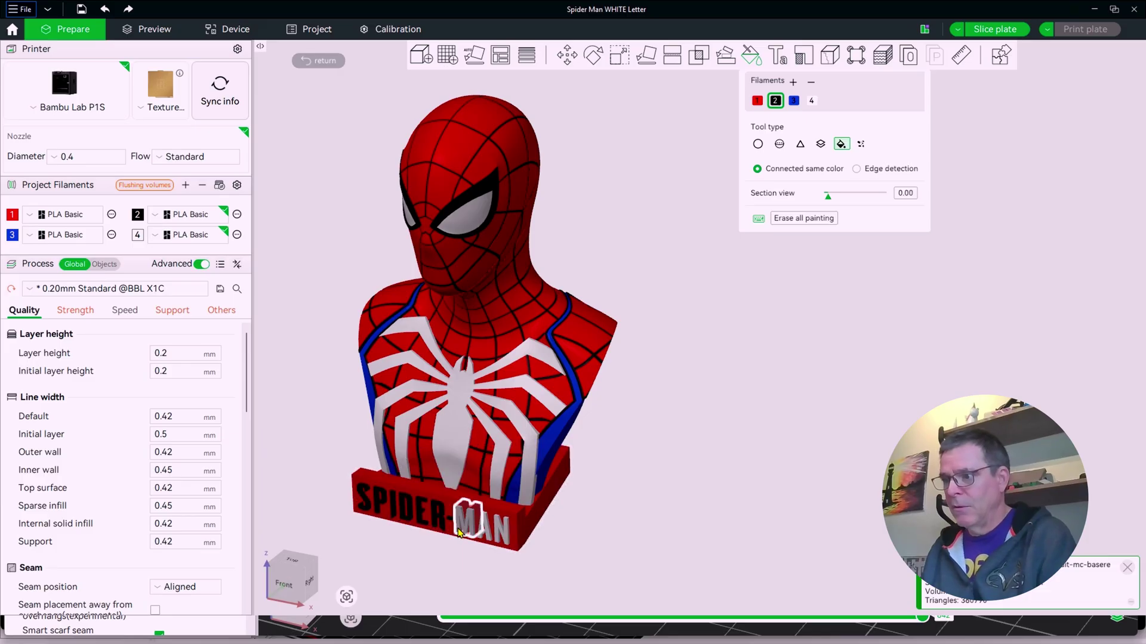
{"action": "left_click", "coordinate": [476, 535]}
{"action": "left_click", "coordinate": [487, 537]}
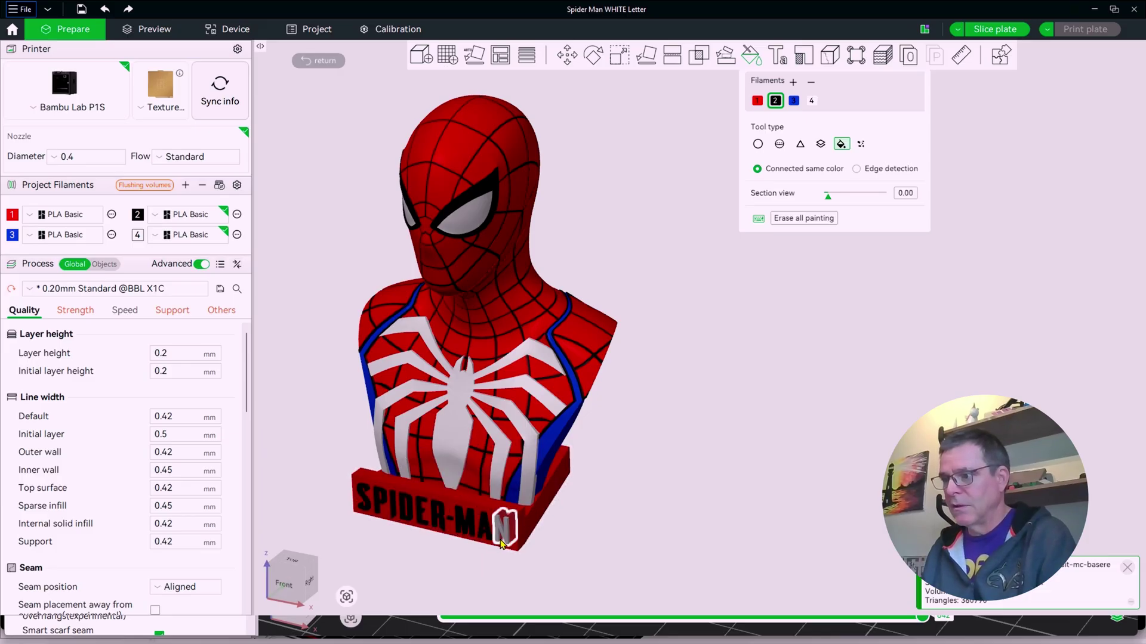
{"action": "left_click", "coordinate": [501, 540]}
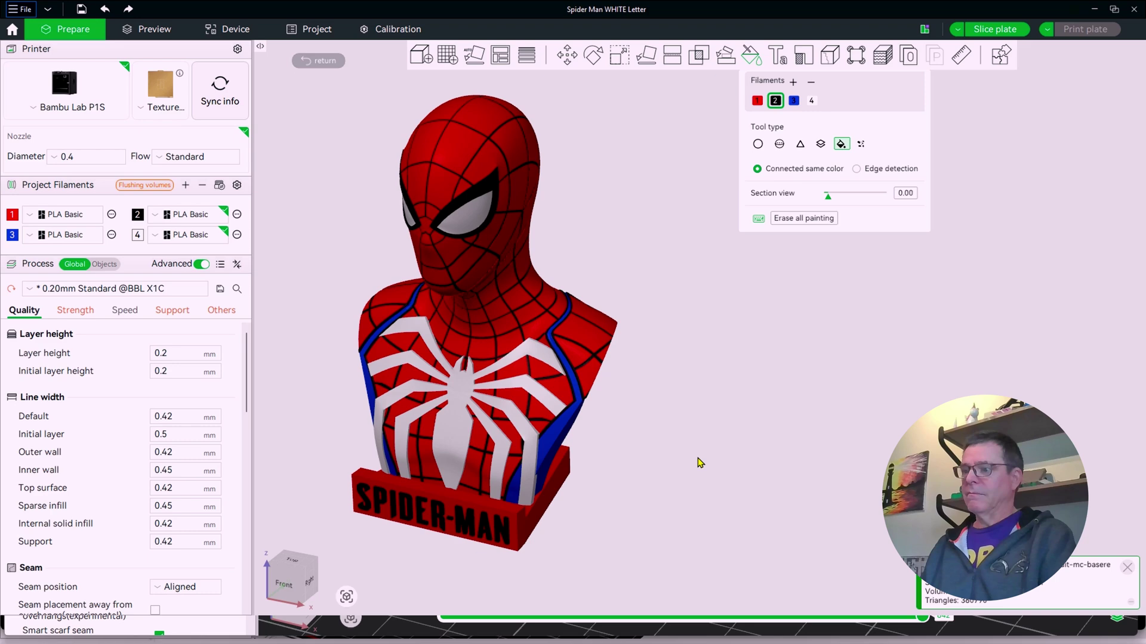
{"action": "left_click", "coordinate": [1001, 54]}
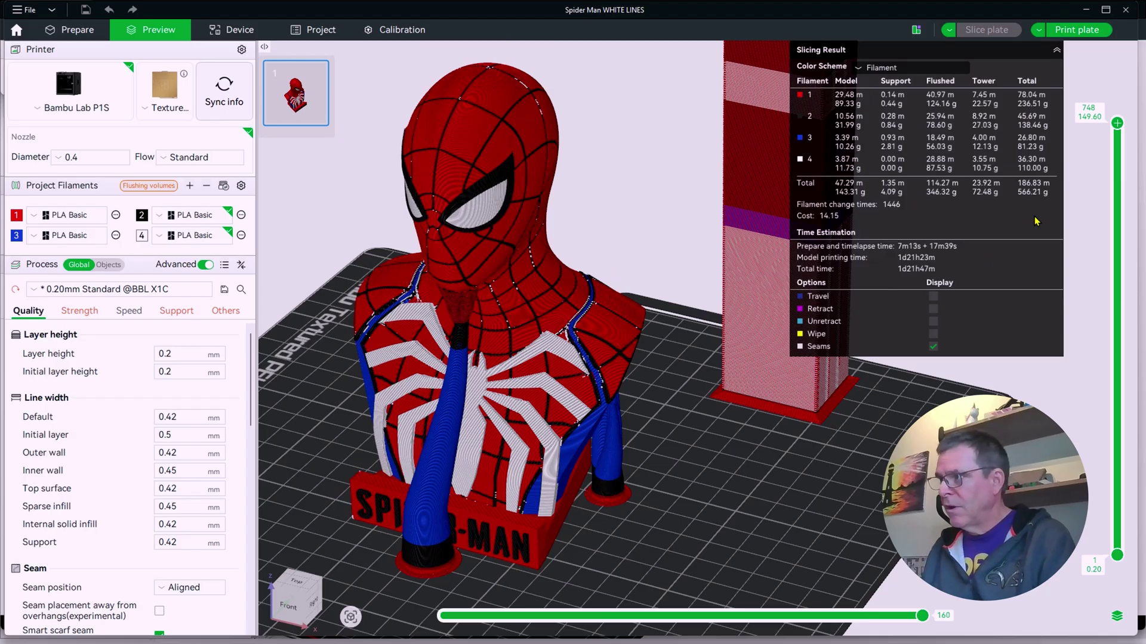
Lower the sliced preview to layer 46 at the base lettering and hide the seams
{"action": "left_click_drag", "start_coordinate": [1117, 123], "coordinate": [1045, 530]}
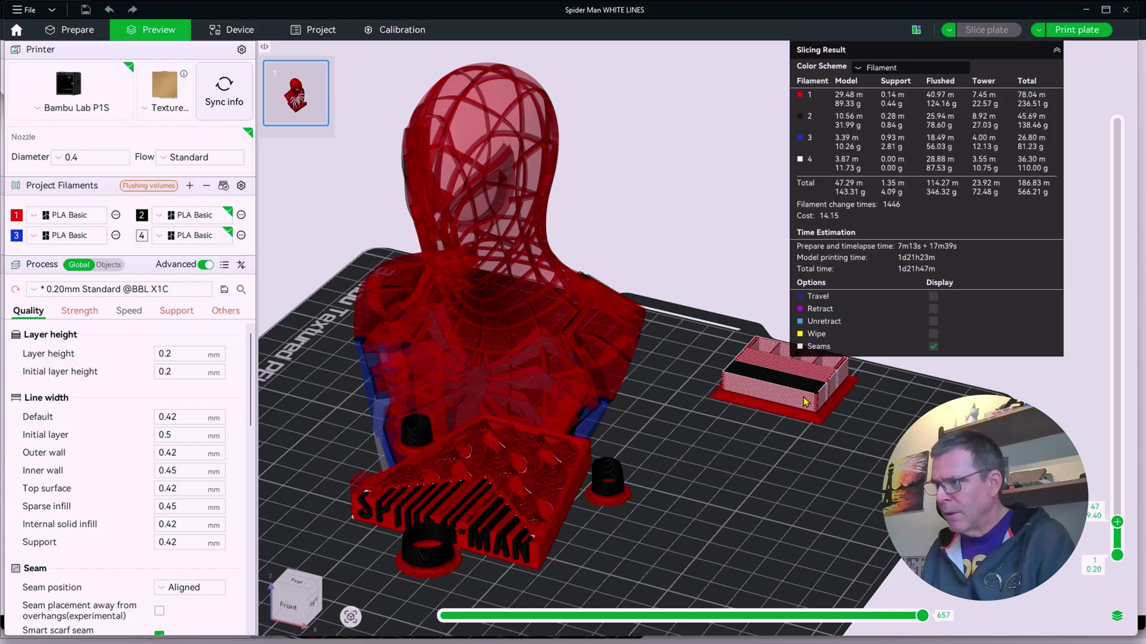
{"action": "left_click", "coordinate": [934, 347]}
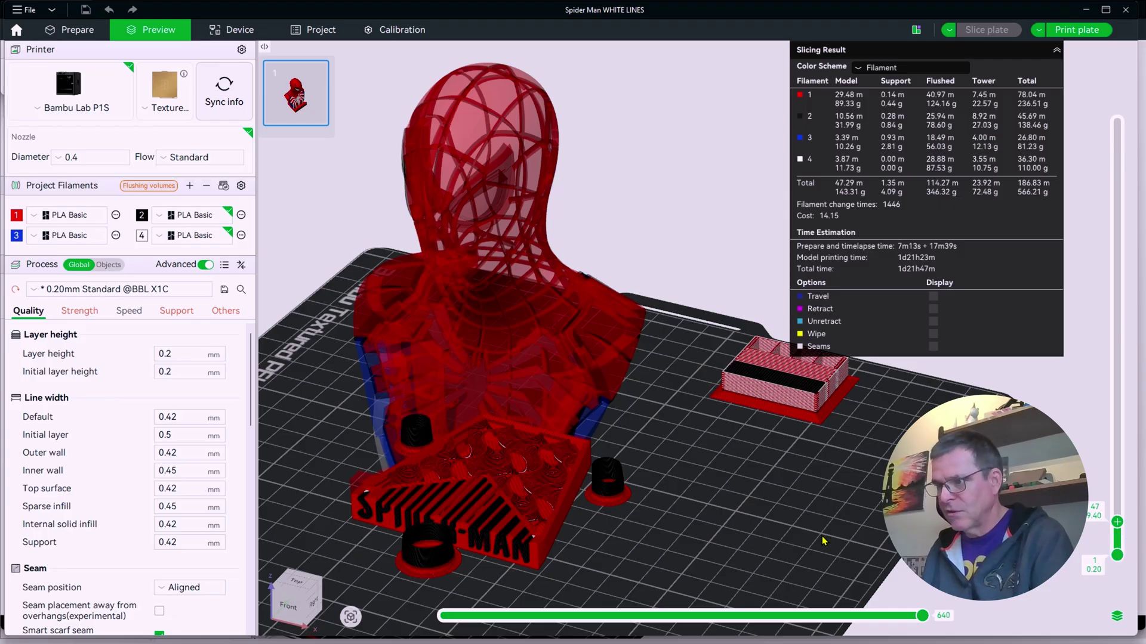
{"action": "key", "text": "Down"}
{"action": "scroll", "coordinate": [494, 506], "scroll_direction": "up", "scroll_amount": 3}
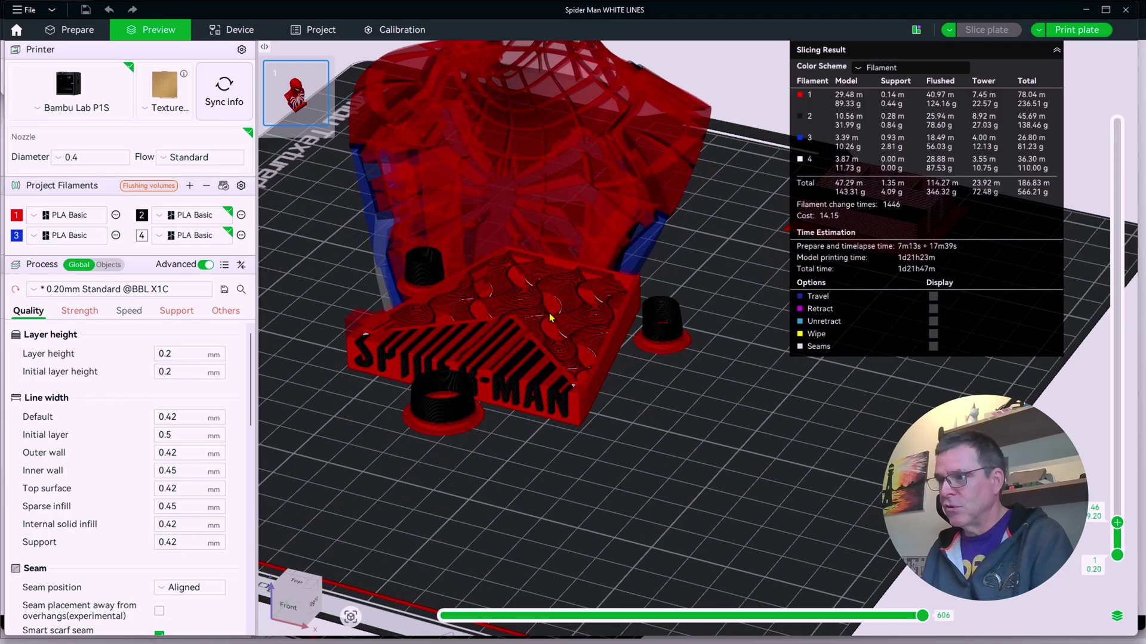
{"action": "scroll", "coordinate": [550, 318], "scroll_direction": "up", "scroll_amount": 3}
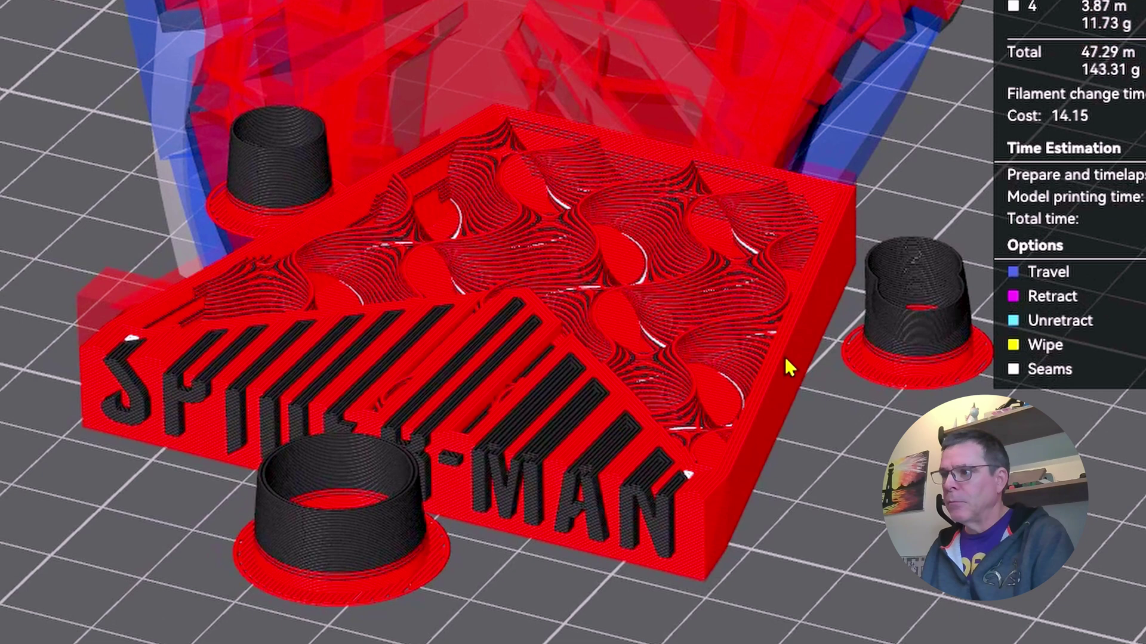
Go down through the base layers one by one to examine how the black lettering extends into the red base
{"action": "key", "text": "Down"}
{"action": "key", "text": "Down"}
{"action": "key", "text": "Down"}
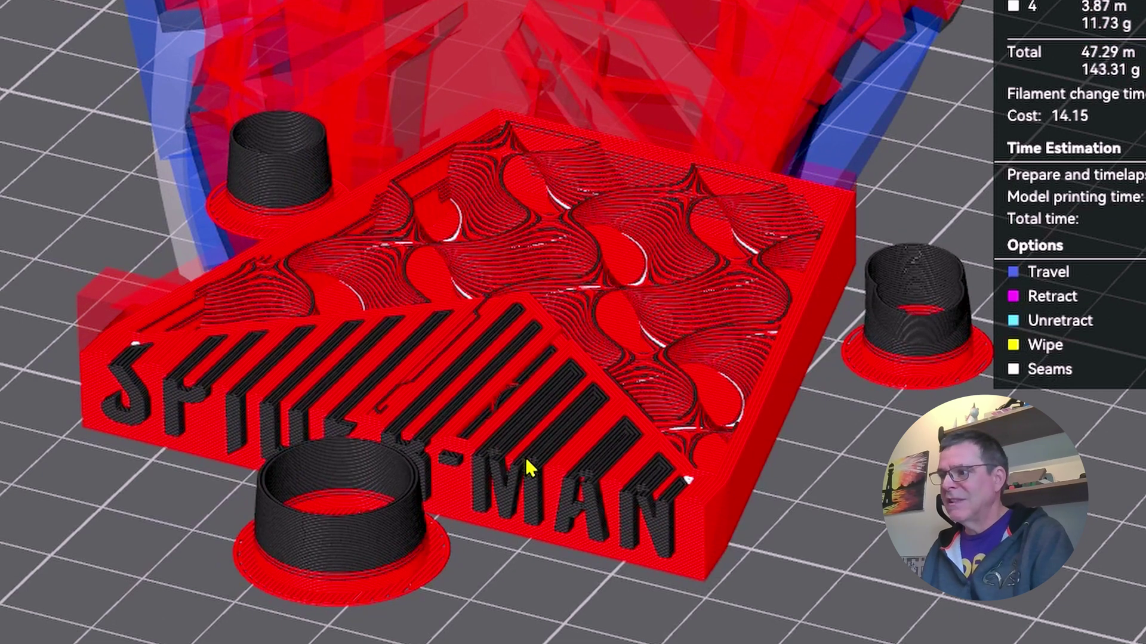
{"action": "key", "text": "Down"}
{"action": "key", "text": "Down"}
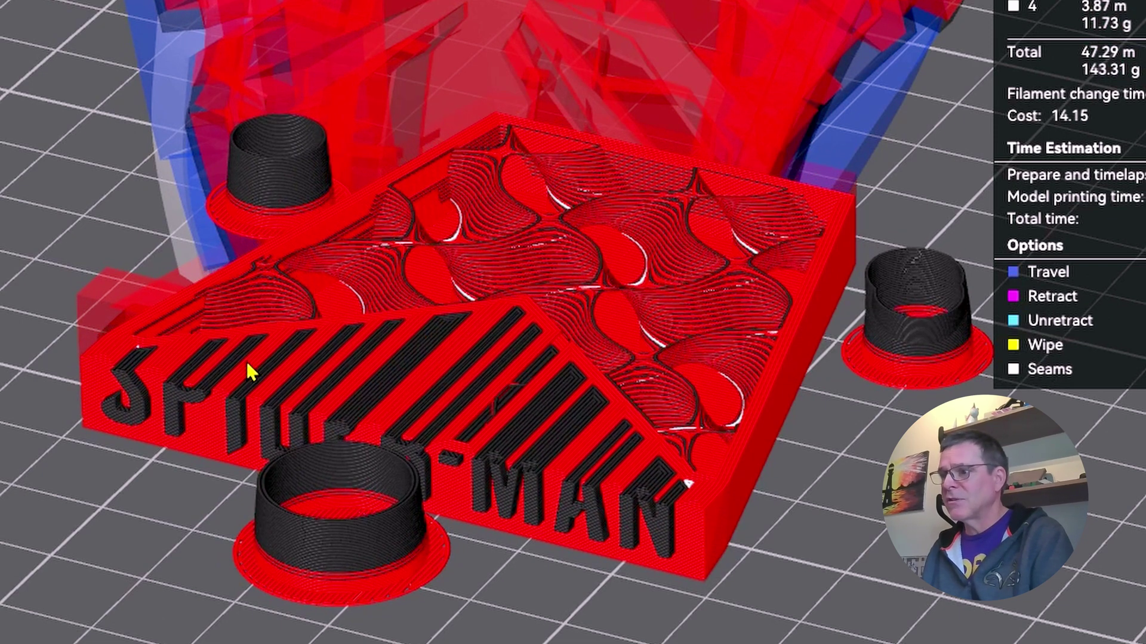
{"action": "key", "text": "Down"}
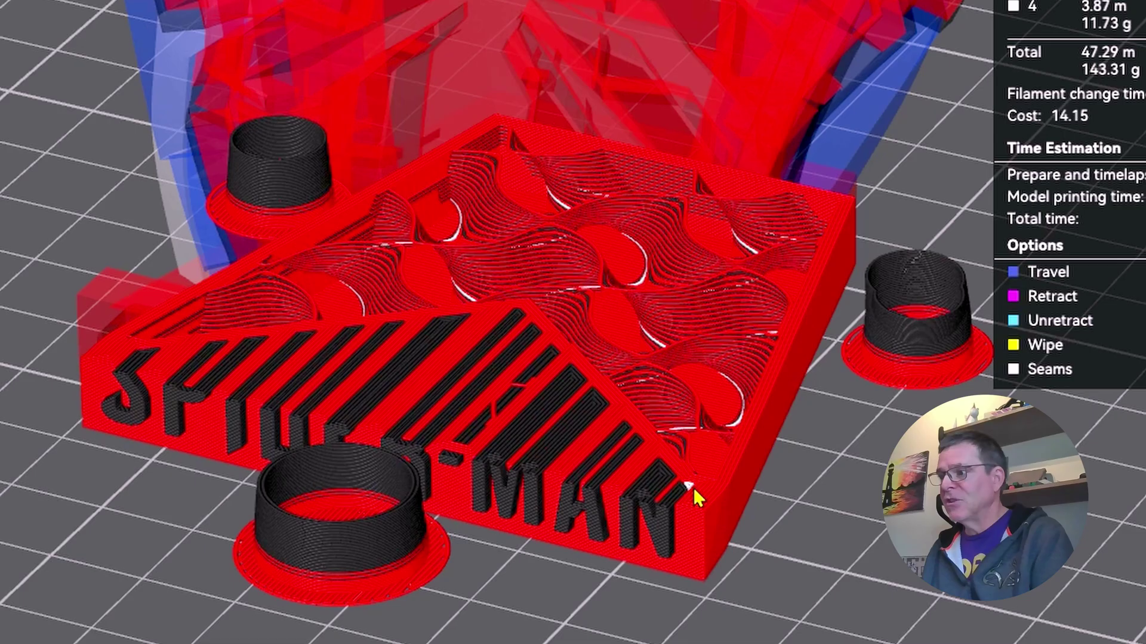
{"action": "key", "text": "Down"}
{"action": "key", "text": "Down"}
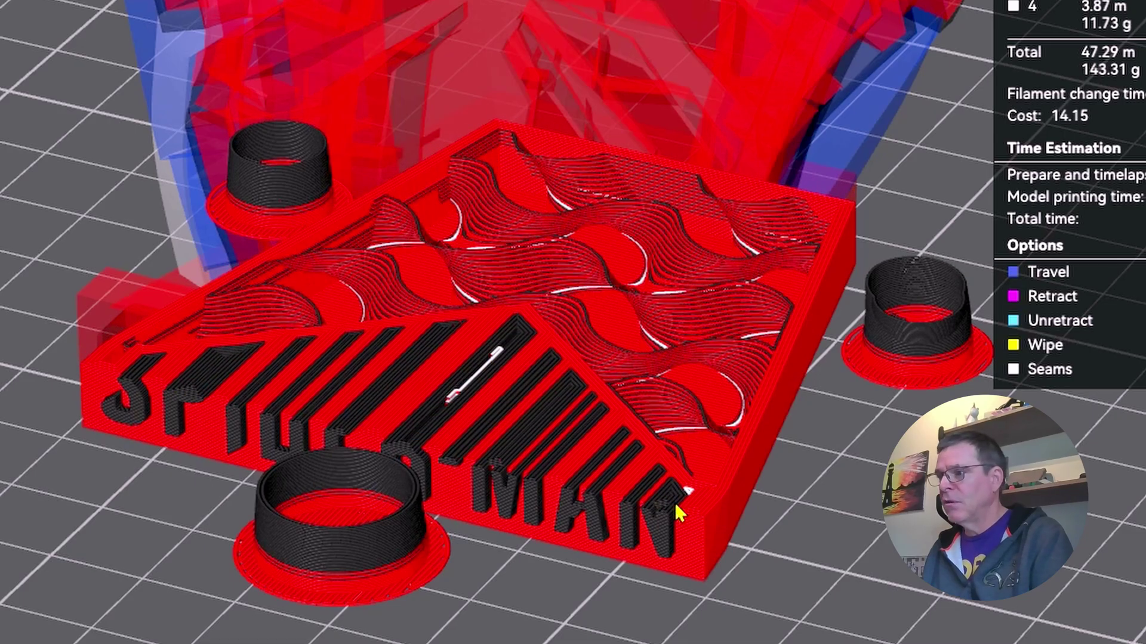
{"action": "key", "text": "Down"}
{"action": "key", "text": "Down"}
{"action": "key", "text": "Down"}
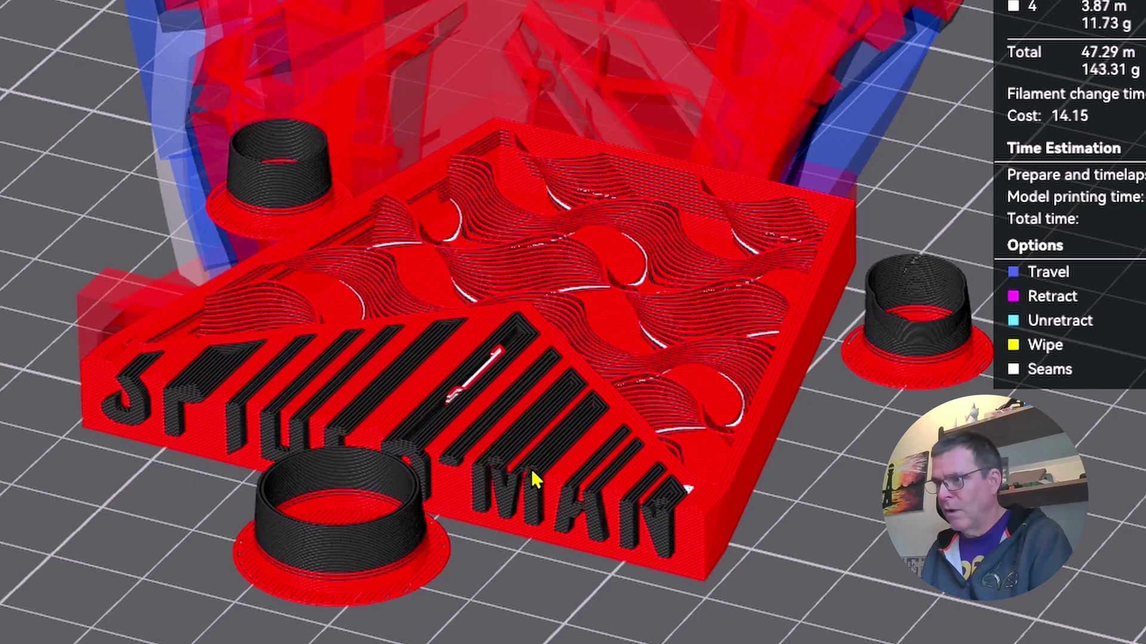
{"action": "key", "text": "Down"}
{"action": "key", "text": "Down"}
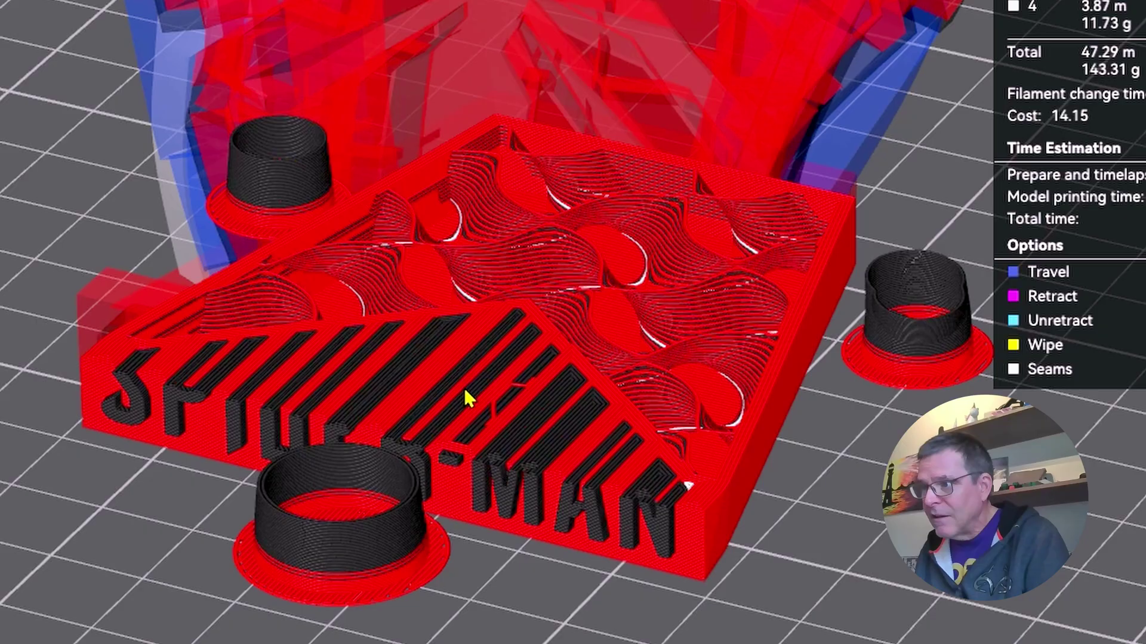
{"action": "key", "text": "Down"}
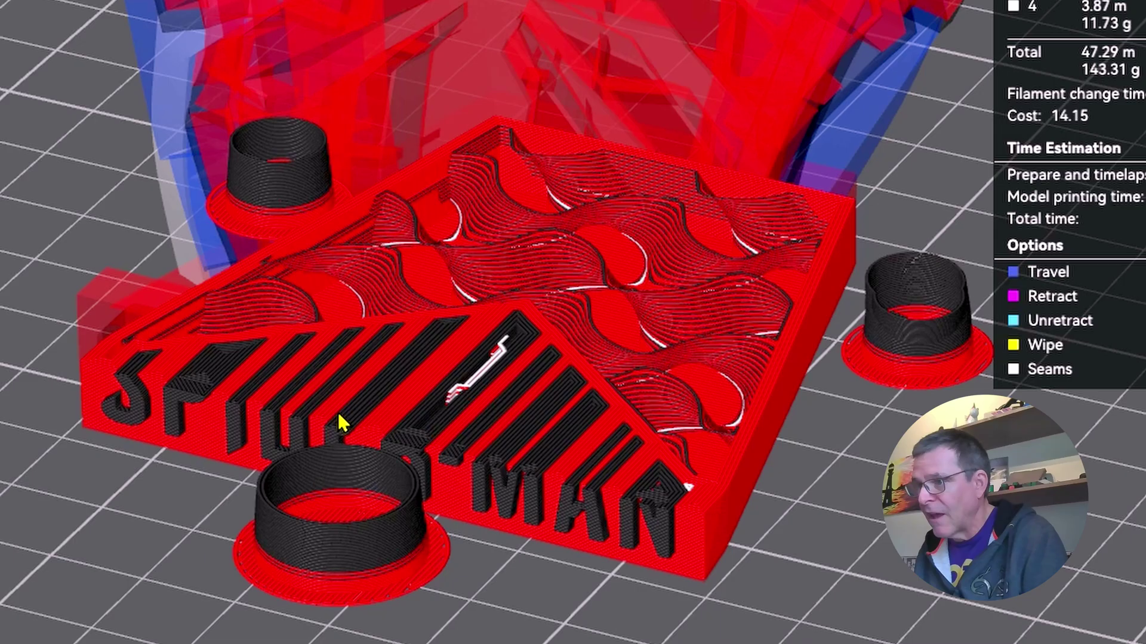
{"action": "key", "text": "Down"}
{"action": "key", "text": "Down"}
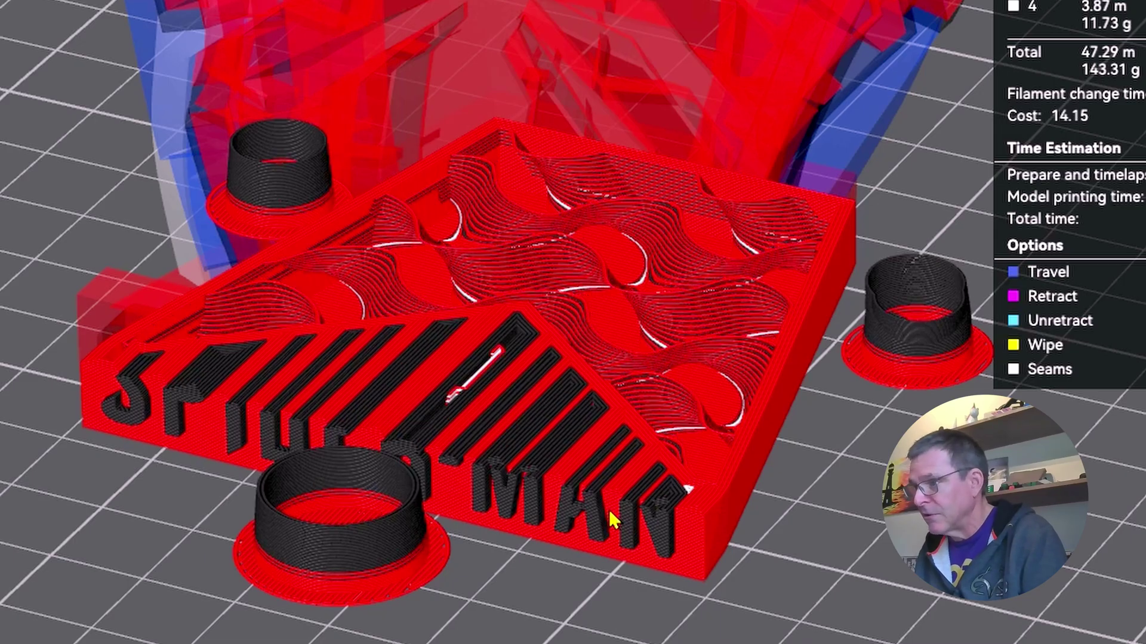
{"action": "key", "text": "Down"}
{"action": "key", "text": "Down"}
{"action": "key", "text": "Down"}
{"action": "key", "text": "Down"}
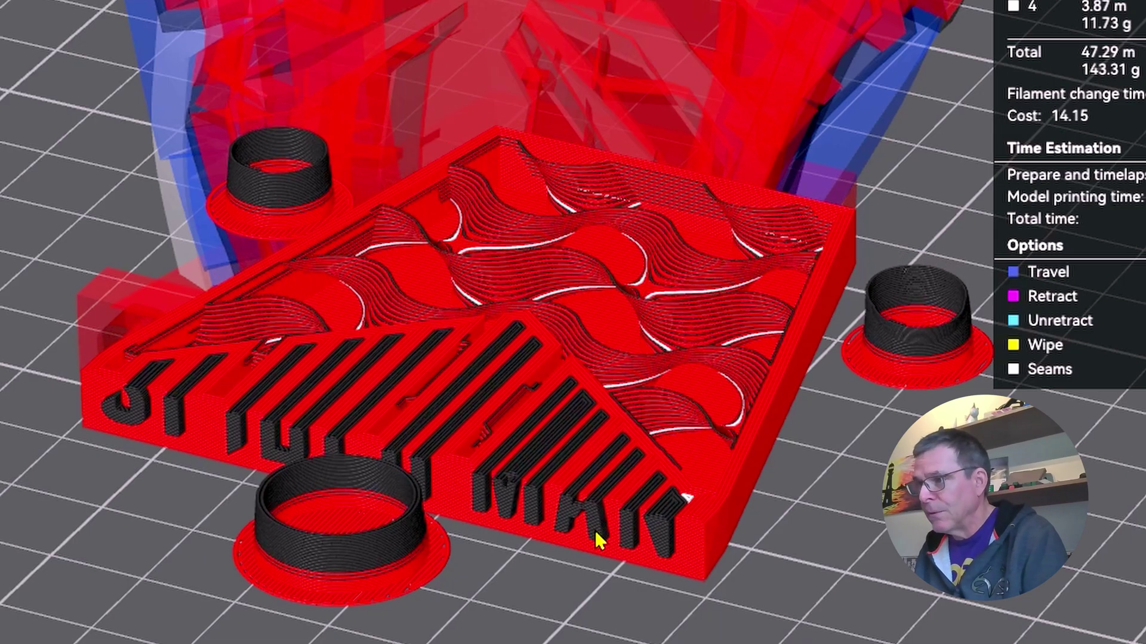
{"action": "key", "text": "Down"}
{"action": "key", "text": "Down"}
{"action": "key", "text": "Down"}
{"action": "key", "text": "Down"}
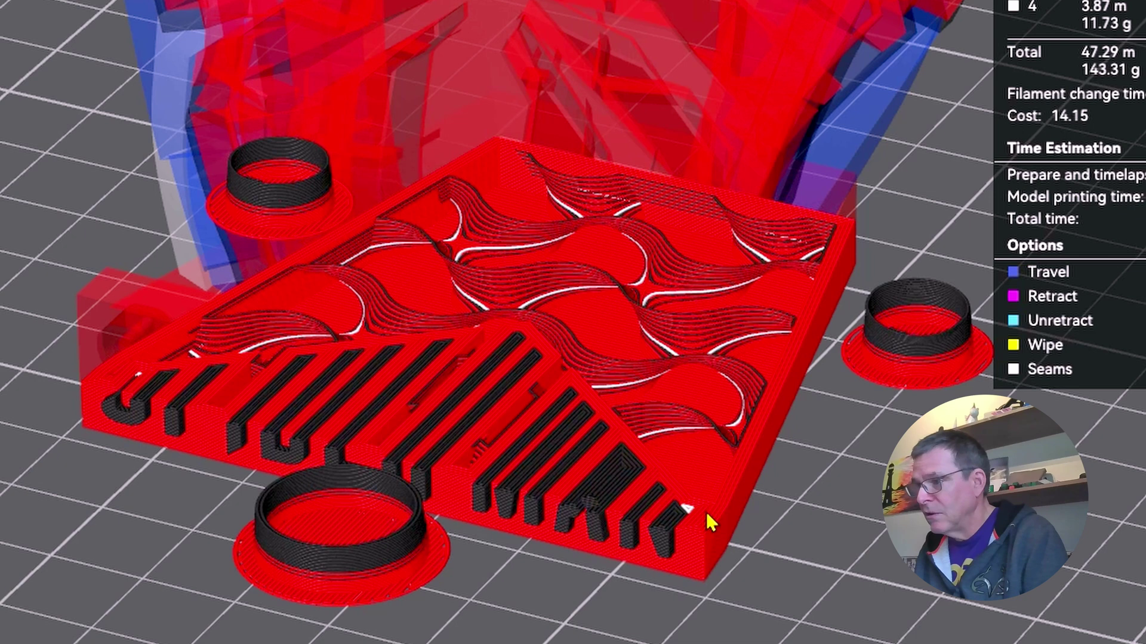
{"action": "key", "text": "Down"}
{"action": "key", "text": "Down"}
{"action": "key", "text": "Down"}
{"action": "key", "text": "Down"}
{"action": "key", "text": "Down"}
{"action": "key", "text": "Down"}
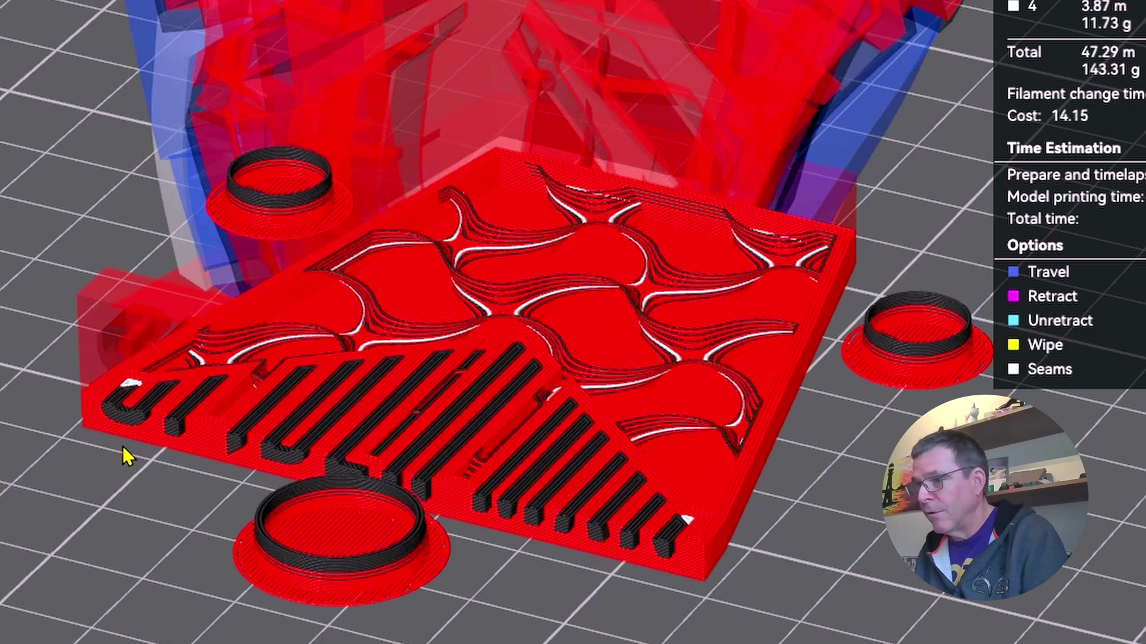
{"action": "key", "text": "Down"}
{"action": "key", "text": "Down"}
{"action": "key", "text": "Down"}
{"action": "key", "text": "Down"}
{"action": "key", "text": "Down"}
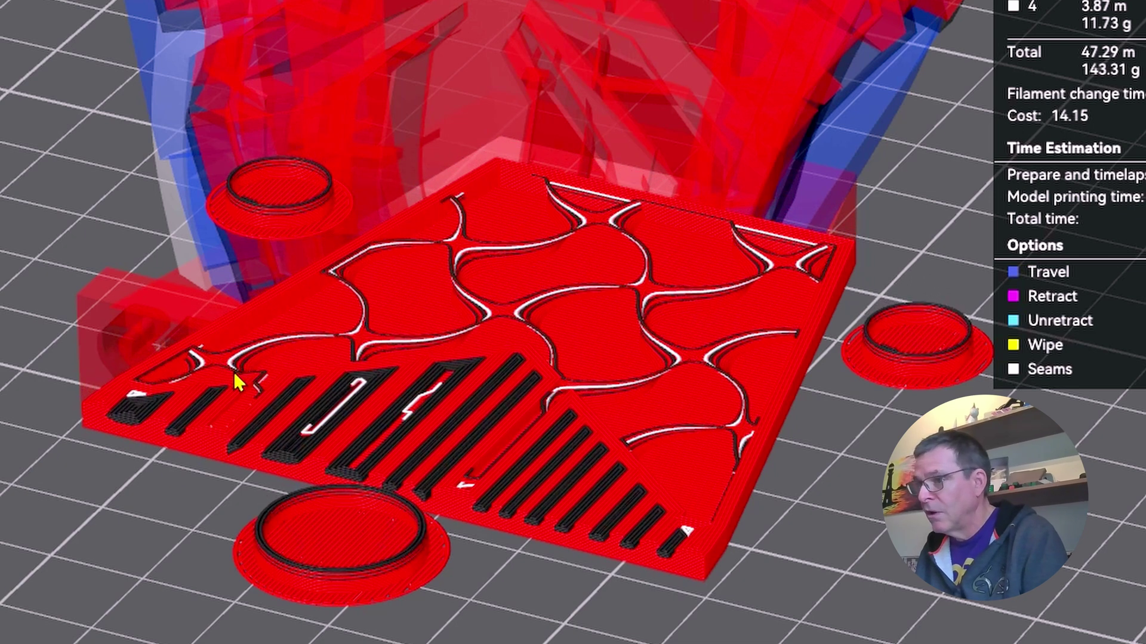
{"action": "key", "text": "Down"}
{"action": "key", "text": "Down"}
{"action": "key", "text": "Down"}
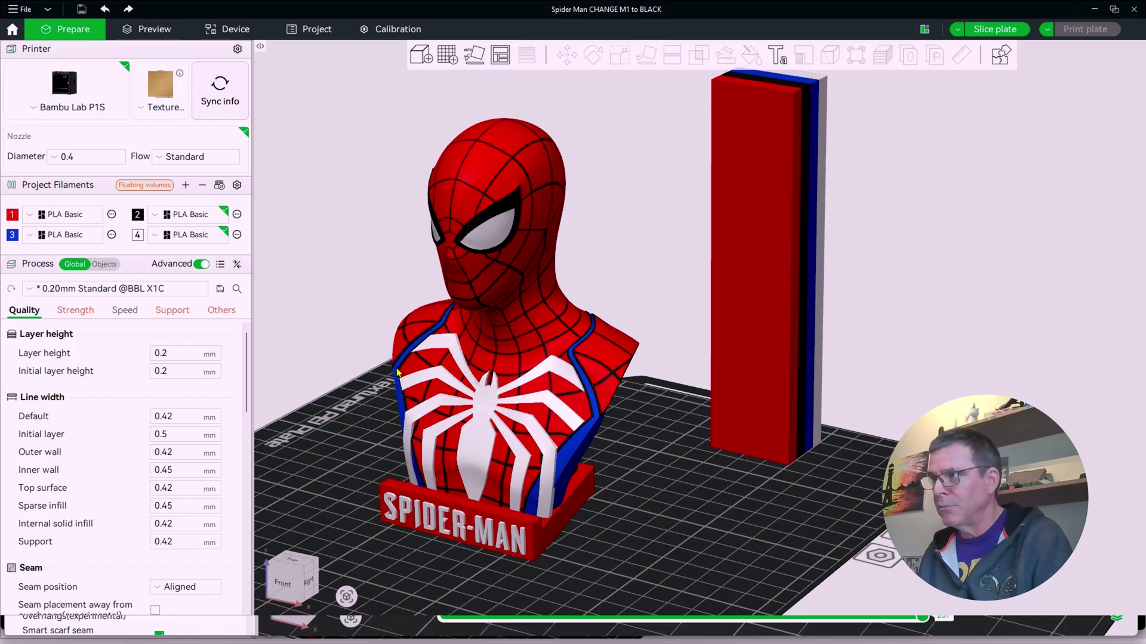
List the parts of the Spider-Man bust and highlight its white eye part (eyewhite)
{"action": "left_click", "coordinate": [459, 384]}
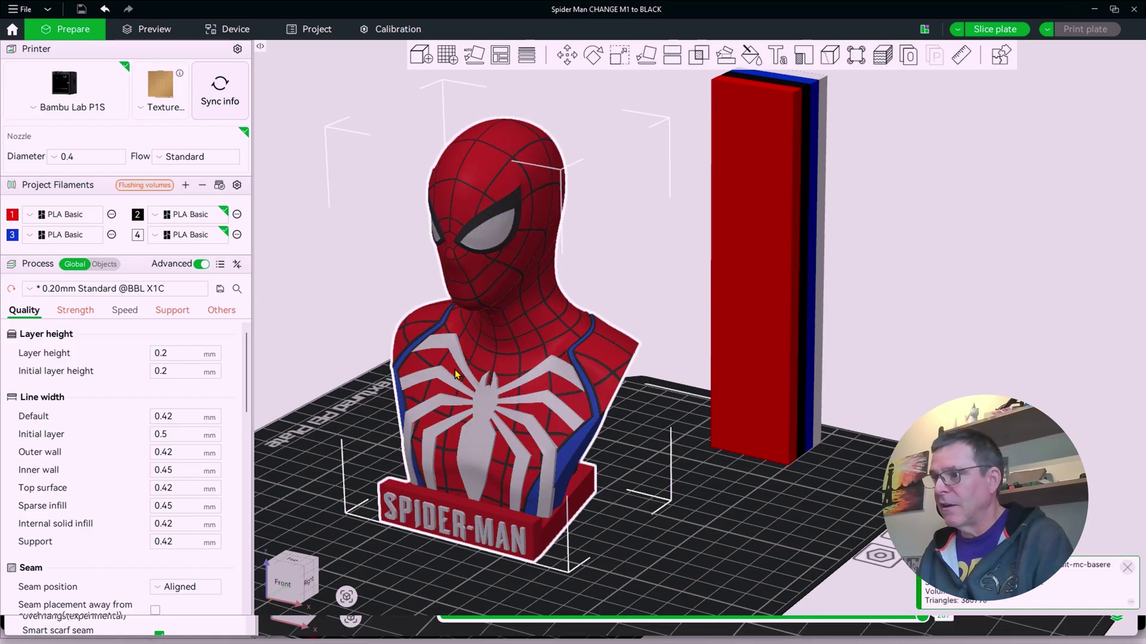
{"action": "left_click", "coordinate": [106, 265]}
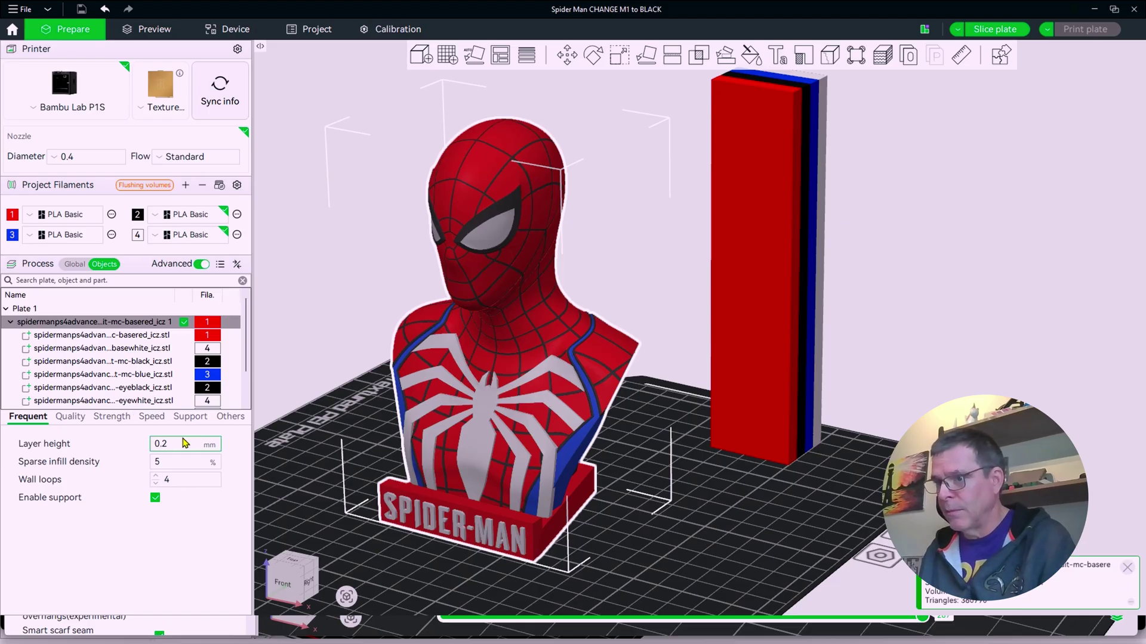
{"action": "left_click", "coordinate": [149, 401]}
{"action": "left_click", "coordinate": [150, 402]}
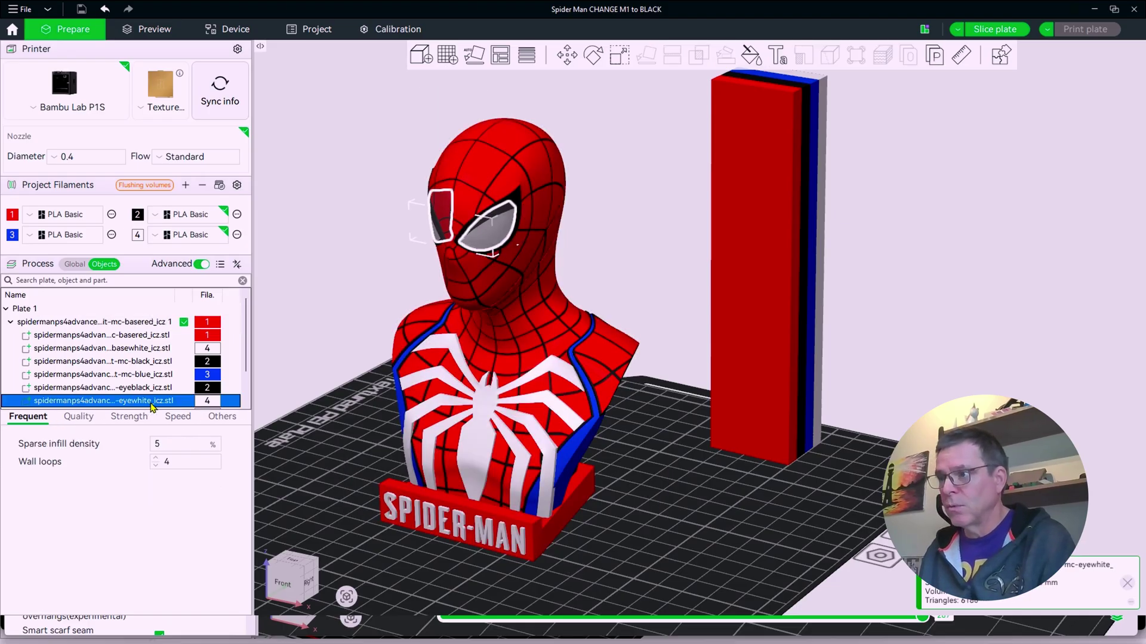
Change the filament of the basewhite lettering part to filament 2, the black Bambu PLA Basic
{"action": "left_click", "coordinate": [135, 349]}
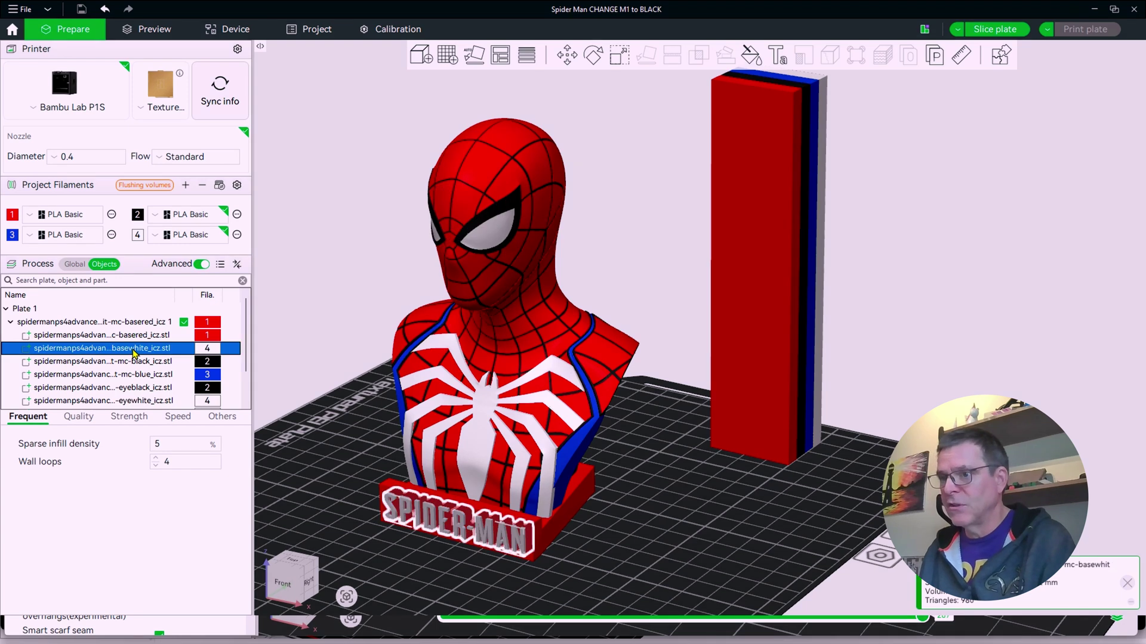
{"action": "right_click", "coordinate": [135, 352]}
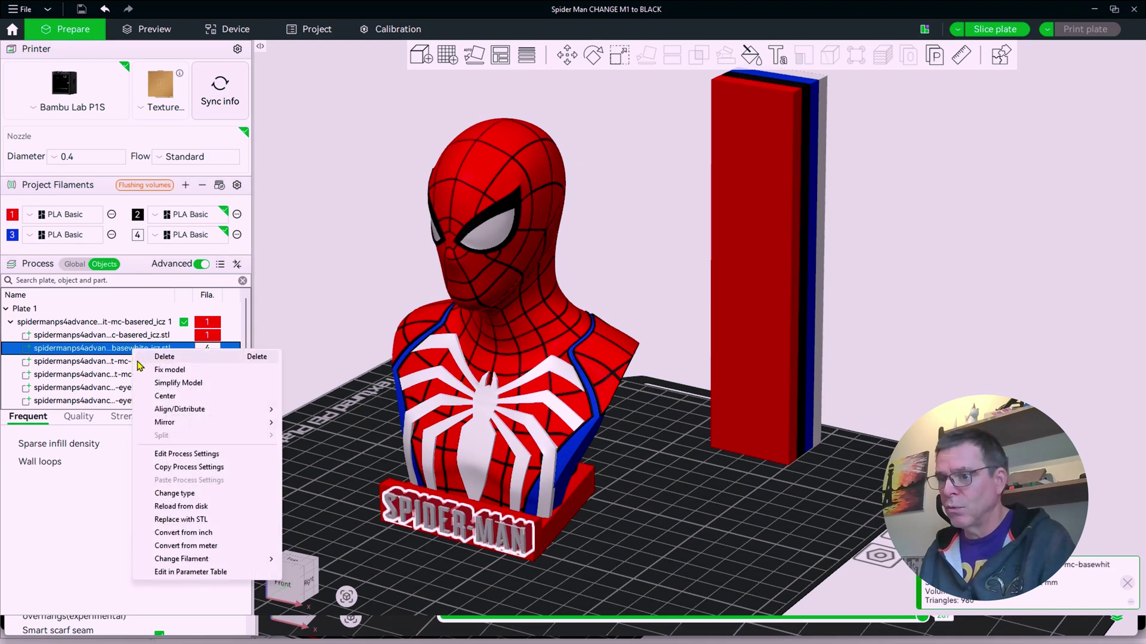
{"action": "mouse_move", "coordinate": [199, 564]}
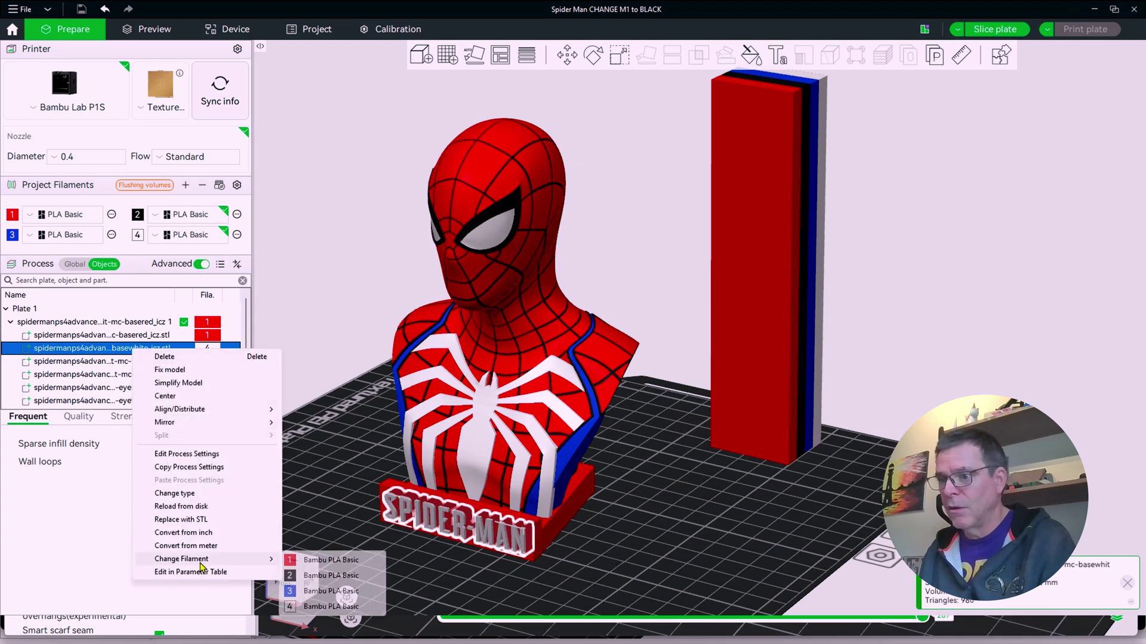
{"action": "left_click", "coordinate": [323, 576]}
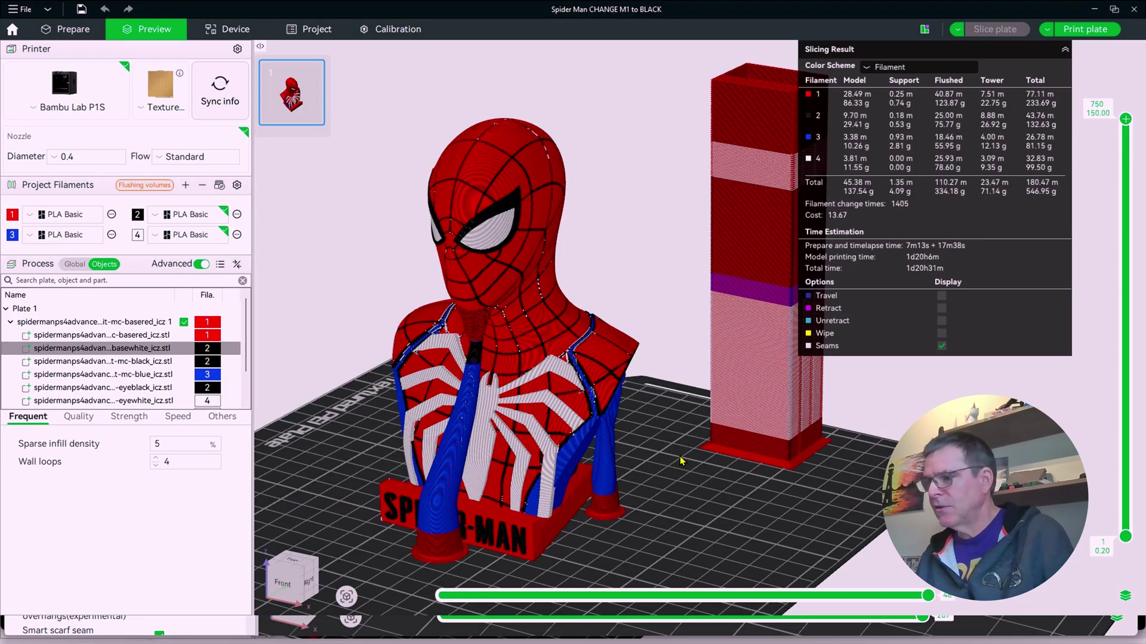
Lower the sliced preview to layer 30 at the base lettering and hide the seams
{"action": "mouse_move", "coordinate": [1140, 121]}
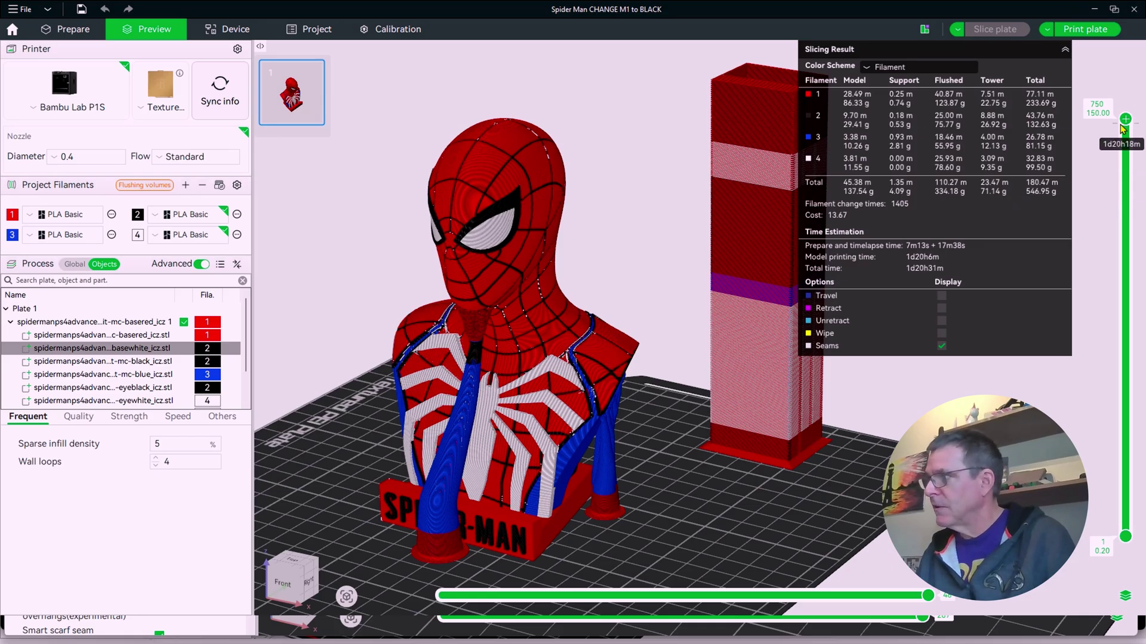
{"action": "left_click_drag", "start_coordinate": [1122, 128], "coordinate": [1125, 513]}
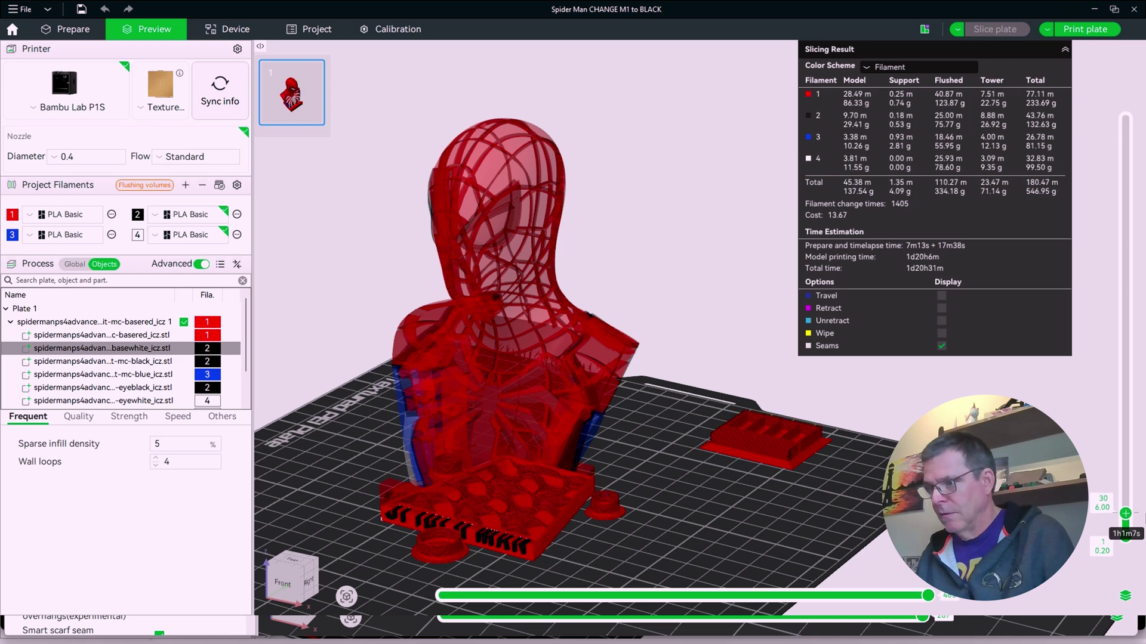
{"action": "left_click", "coordinate": [942, 346]}
{"action": "right_click_drag", "start_coordinate": [464, 492], "coordinate": [499, 367]}
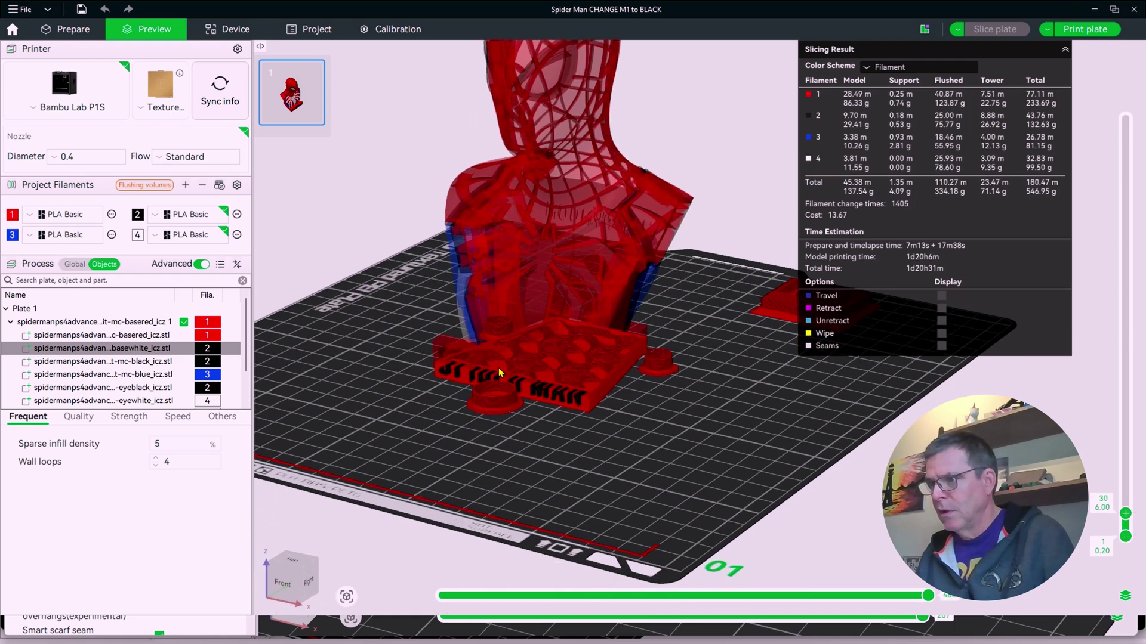
{"action": "scroll", "coordinate": [508, 361], "scroll_direction": "up", "scroll_amount": 3}
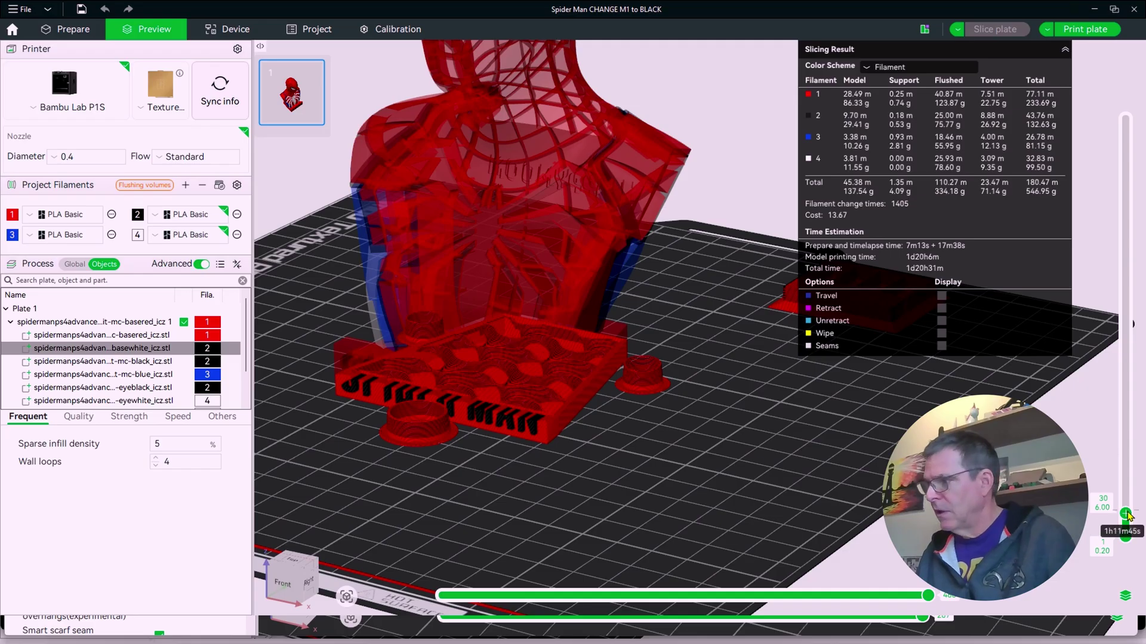
Go up through the base layers one by one to layer 42 to examine the black lettering in the red base
{"action": "scroll", "coordinate": [1125, 513], "scroll_direction": "up", "scroll_amount": 5}
{"action": "key", "text": "Up"}
{"action": "key", "text": "Up"}
{"action": "key", "text": "Up"}
{"action": "key", "text": "Up"}
{"action": "key", "text": "Up"}
{"action": "key", "text": "Up"}
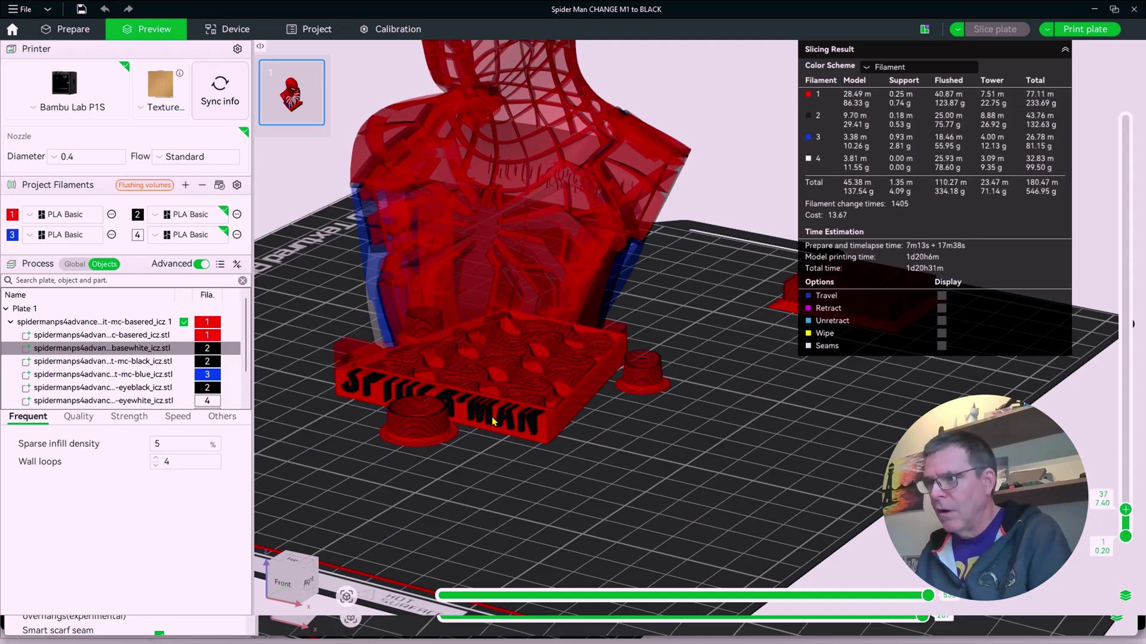
{"action": "key", "text": "Up"}
{"action": "key", "text": "Up"}
{"action": "key", "text": "Up"}
{"action": "key", "text": "Up"}
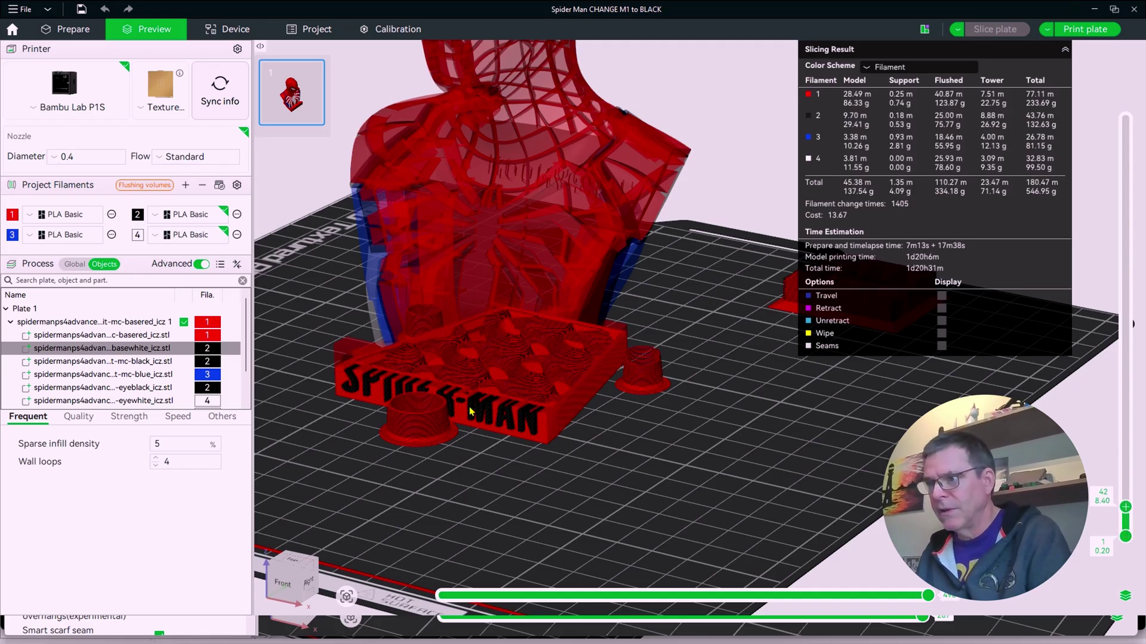